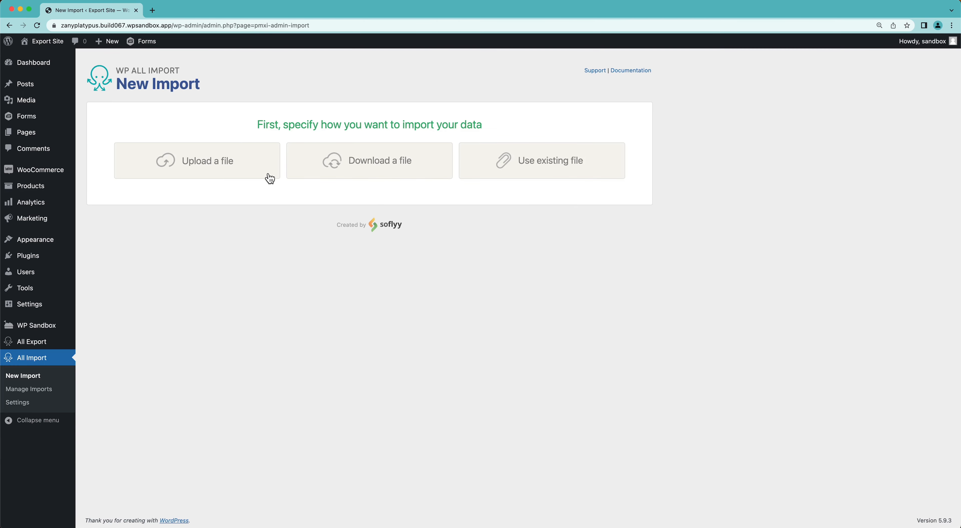
Step: Upload the file Resume Import - Output.csv as the import source, previewing its contents first
{"action": "left_click", "coordinate": [270, 171]}
{"action": "left_click", "coordinate": [267, 166]}
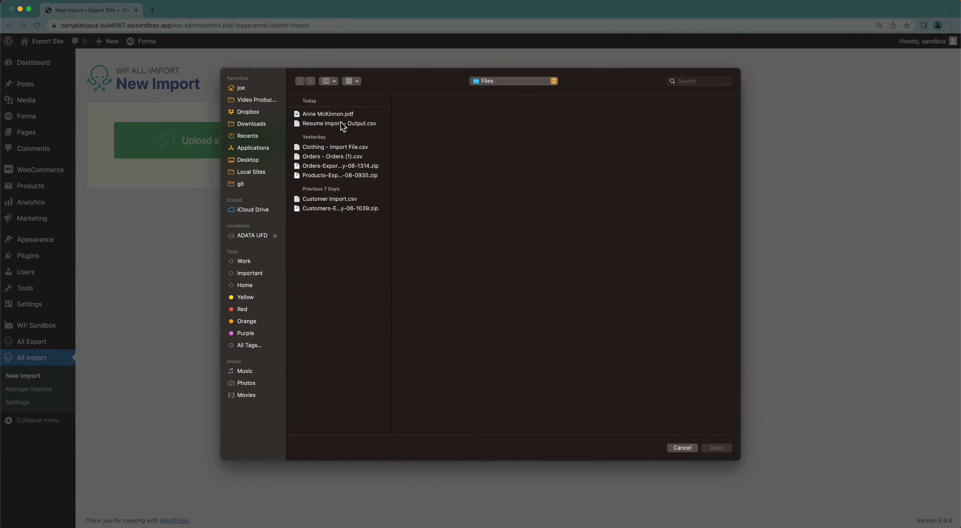
{"action": "left_click", "coordinate": [342, 126]}
{"action": "key", "text": "space"}
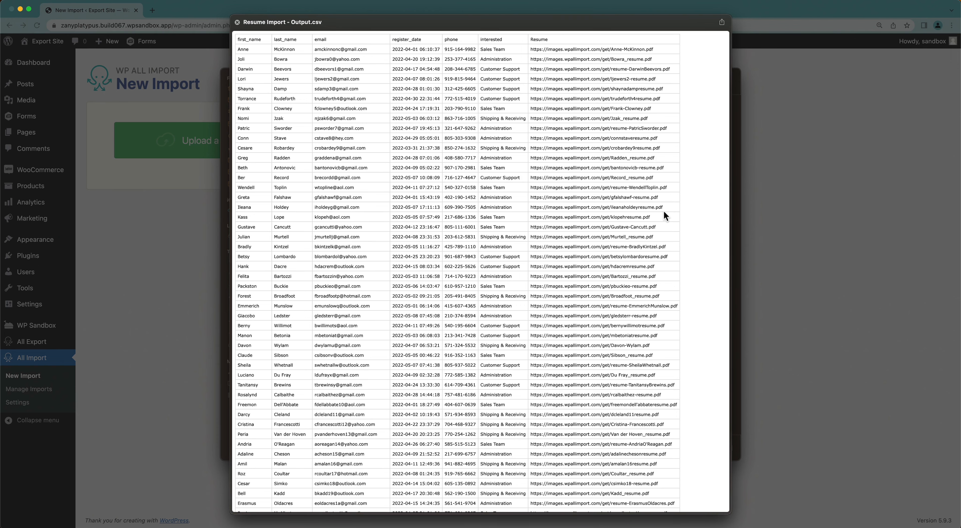
{"action": "key", "text": "space"}
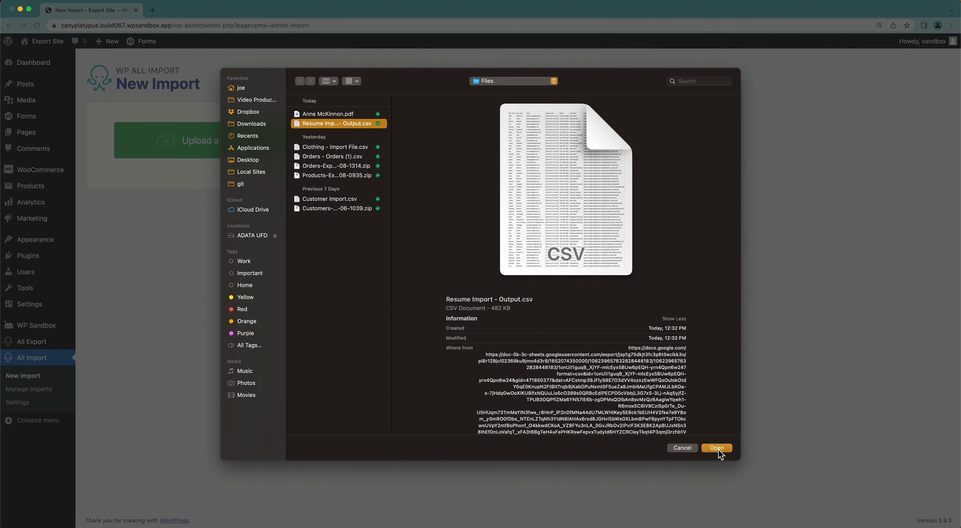
{"action": "left_click", "coordinate": [716, 448]}
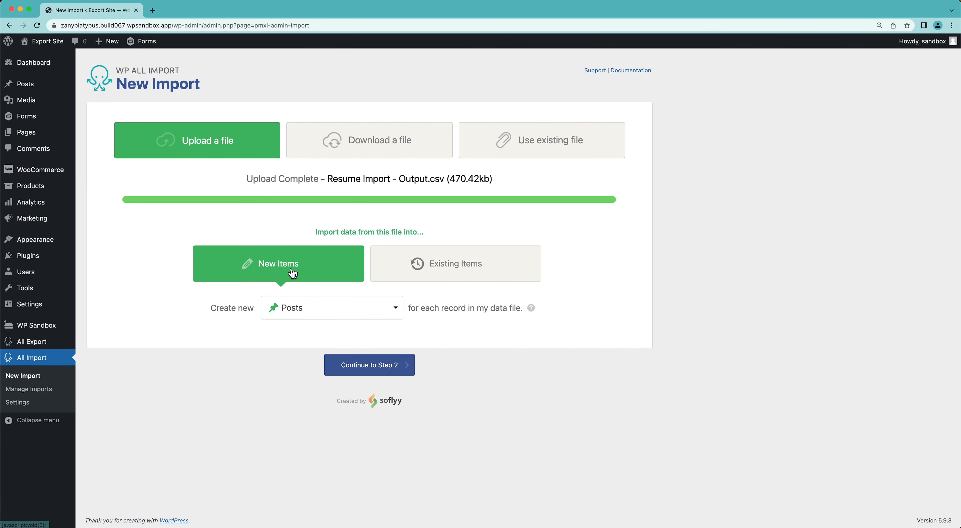
Step: Set the import to create new Gravity Forms Entries in the Job Applications form and continue through the file review to field mapping
{"action": "left_click", "coordinate": [301, 313]}
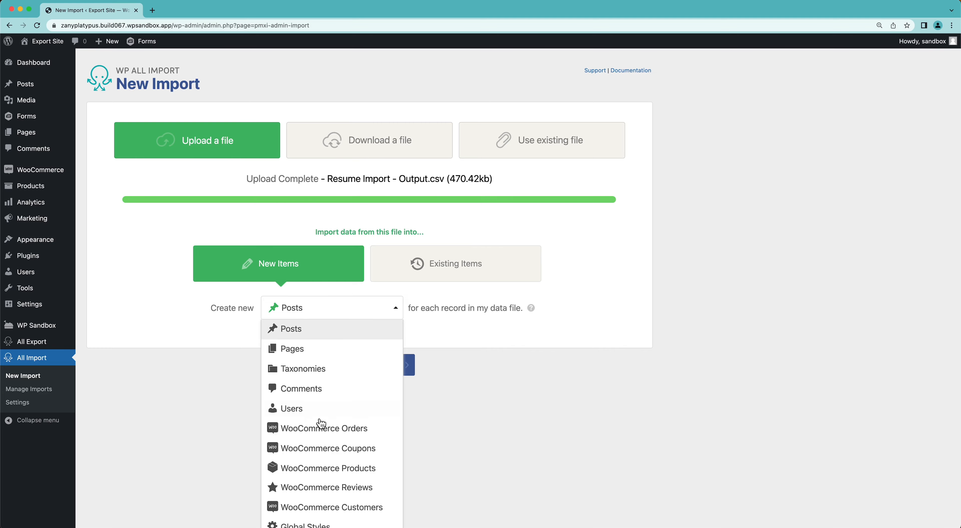
{"action": "scroll", "coordinate": [321, 426], "scroll_direction": "down", "scroll_amount": 3}
{"action": "left_click", "coordinate": [326, 426]}
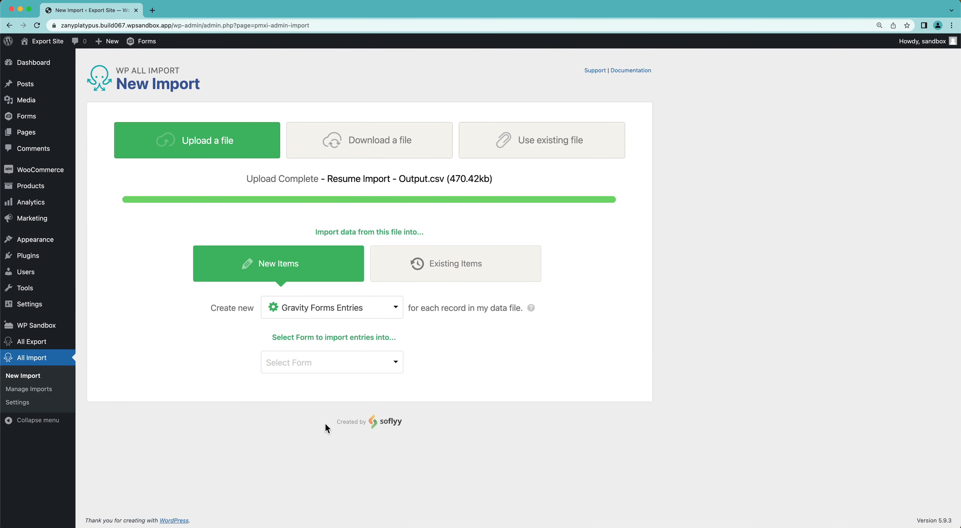
{"action": "left_click", "coordinate": [303, 371]}
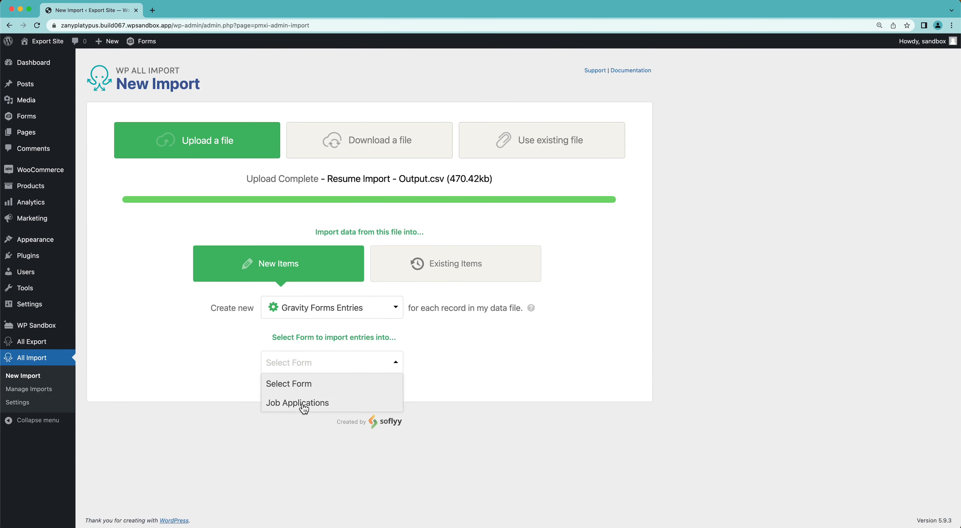
{"action": "left_click", "coordinate": [331, 403]}
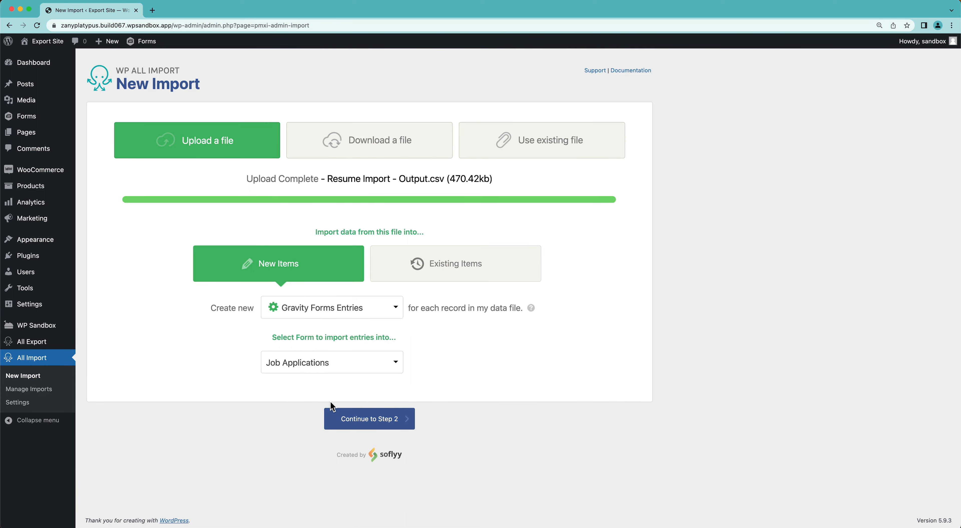
{"action": "left_click", "coordinate": [396, 429]}
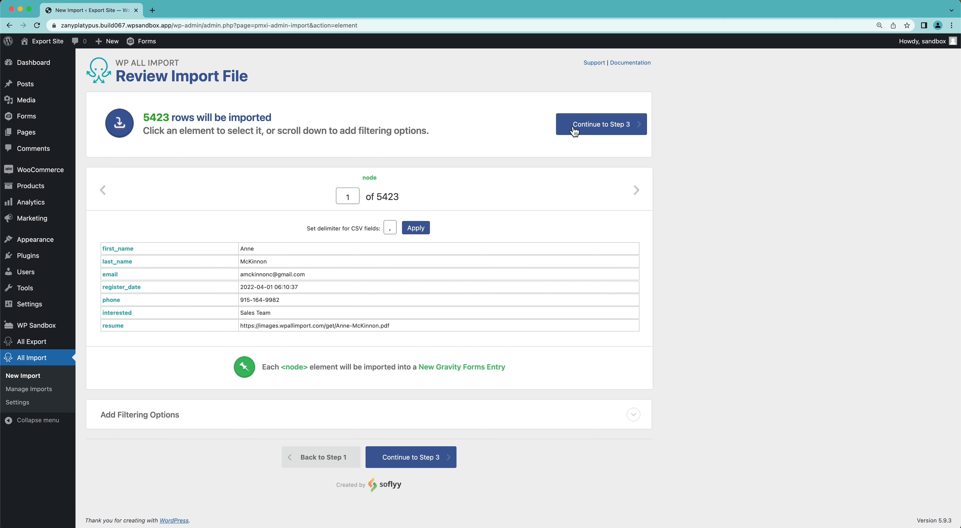
{"action": "left_click", "coordinate": [582, 133]}
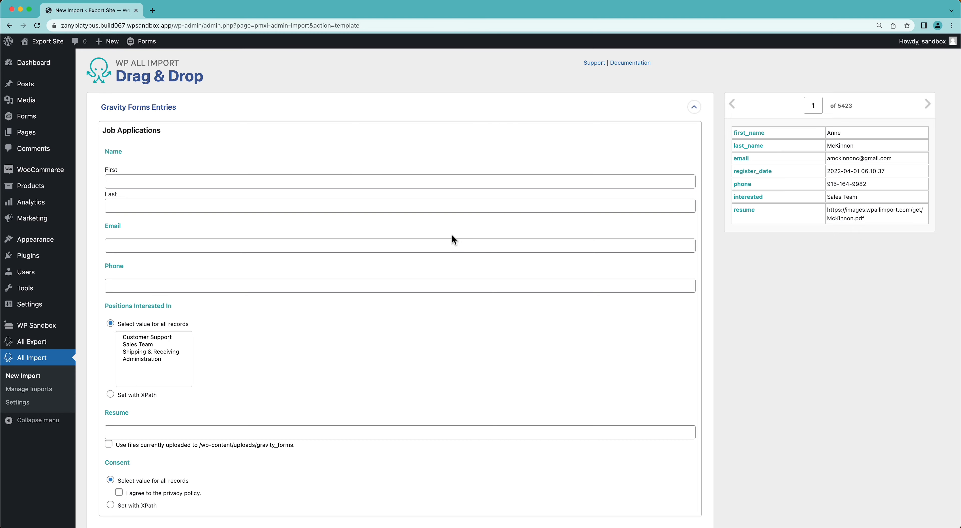
Step: Map first_name, last_name, email and phone from the data file to the matching First, Last, Email and Phone fields
{"action": "scroll", "coordinate": [453, 238], "scroll_direction": "down", "scroll_amount": 3}
{"action": "scroll", "coordinate": [231, 131], "scroll_direction": "up", "scroll_amount": 1}
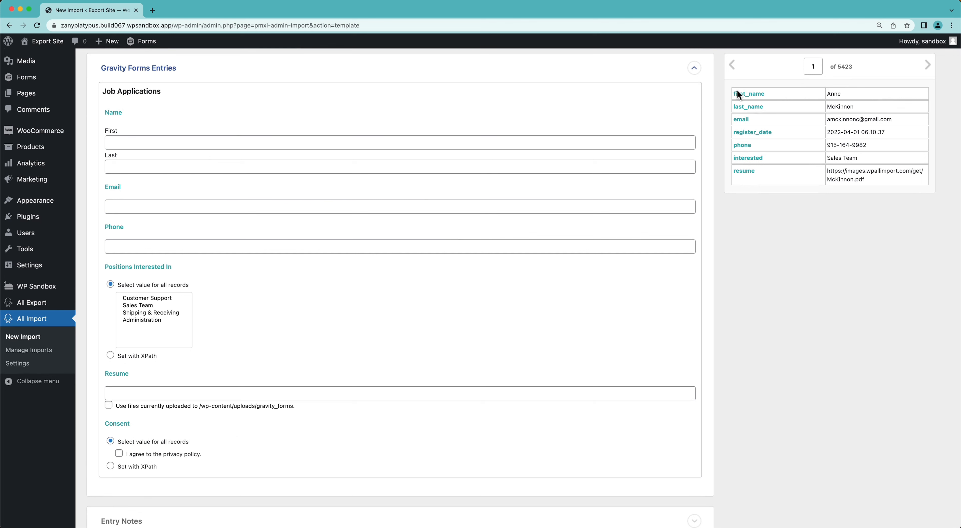
{"action": "left_click_drag", "start_coordinate": [746, 98], "coordinate": [699, 117]}
{"action": "left_click_drag", "start_coordinate": [654, 144], "coordinate": [655, 140]}
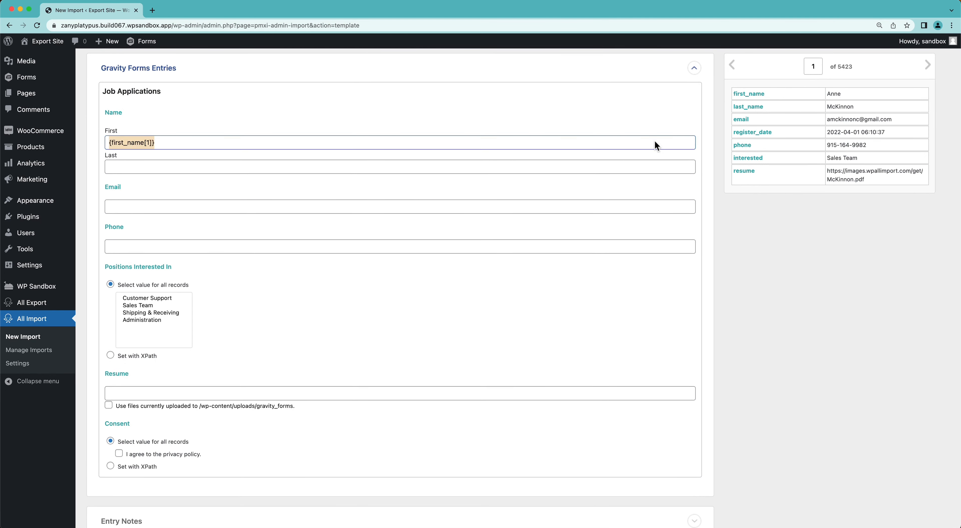
{"action": "left_click_drag", "start_coordinate": [749, 107], "coordinate": [674, 168]}
{"action": "left_click_drag", "start_coordinate": [739, 125], "coordinate": [680, 167]}
{"action": "left_click_drag", "start_coordinate": [646, 194], "coordinate": [640, 203]}
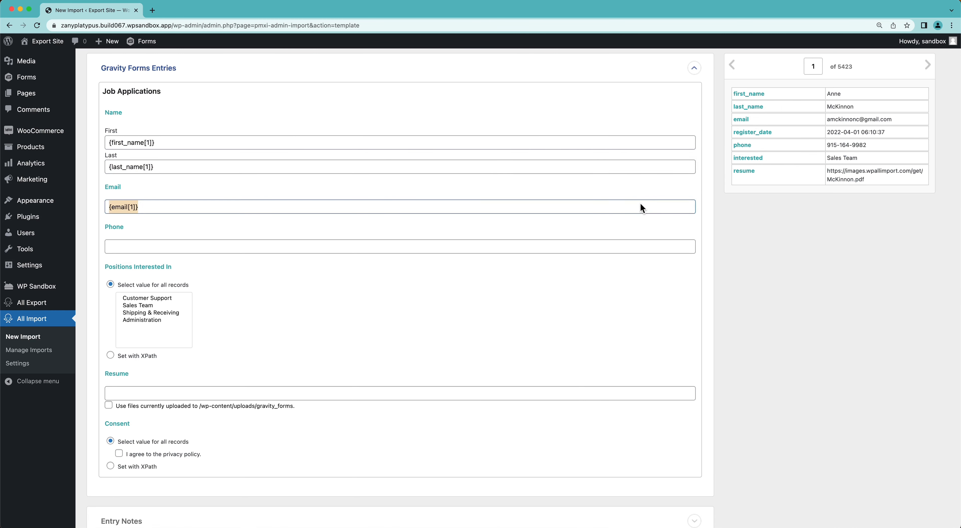
{"action": "scroll", "coordinate": [643, 200], "scroll_direction": "down", "scroll_amount": 2}
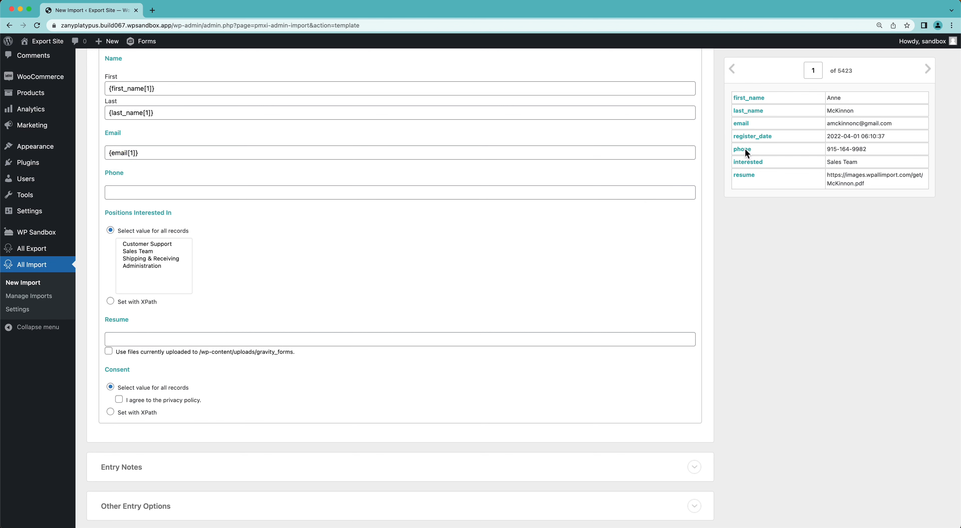
{"action": "left_click_drag", "start_coordinate": [745, 149], "coordinate": [678, 192]}
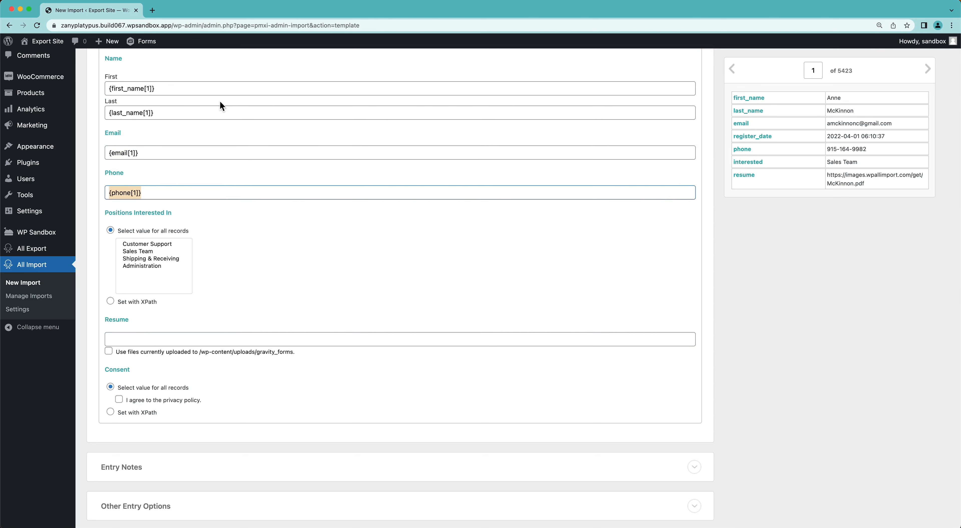
Step: Try fixed values for all records in Positions Interested In, ending with Sales Team selected
{"action": "scroll", "coordinate": [209, 198], "scroll_direction": "down", "scroll_amount": 2}
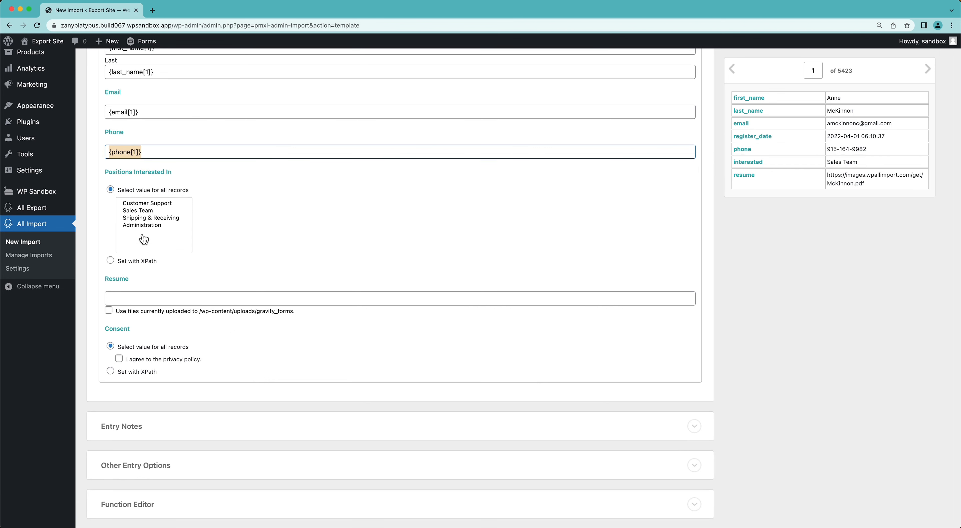
{"action": "left_click", "coordinate": [143, 210]}
{"action": "left_click", "coordinate": [143, 228]}
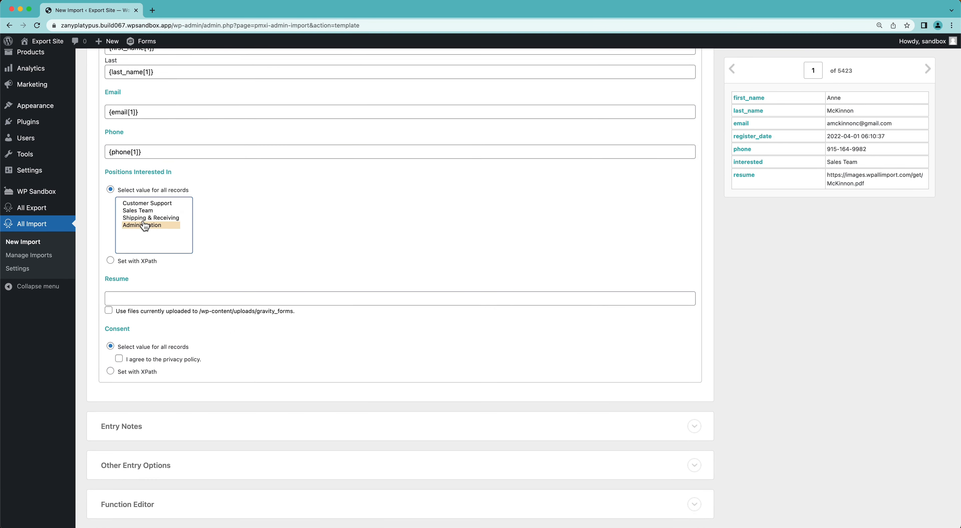
{"action": "left_click", "coordinate": [143, 221], "text": "super"}
{"action": "left_click", "coordinate": [144, 210]}
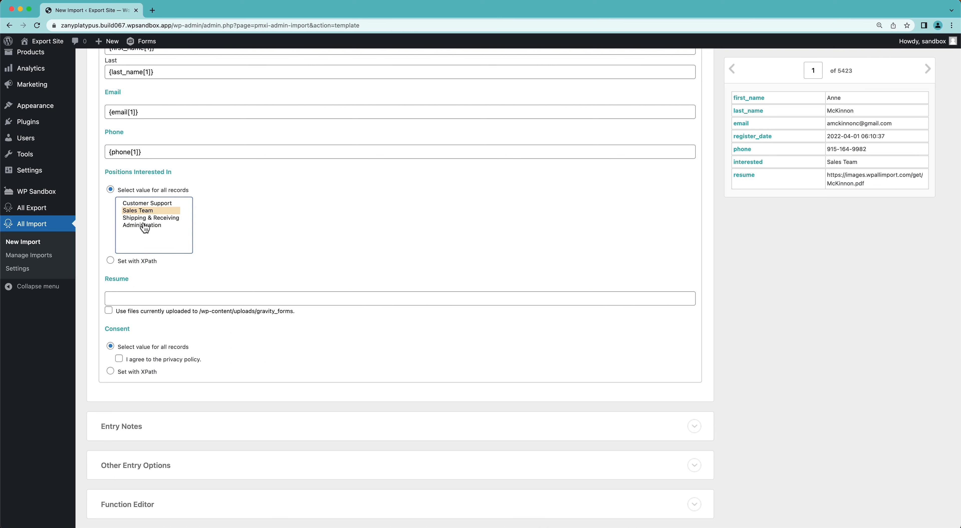
Step: Switch Positions Interested In to XPath, compare the first two records, and switch back to a fixed value for all records
{"action": "left_click", "coordinate": [117, 263]}
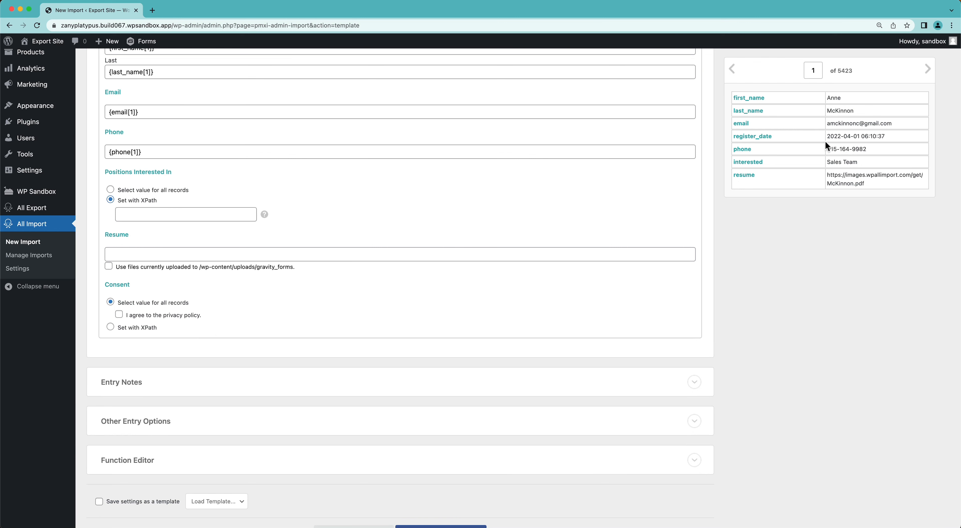
{"action": "left_click", "coordinate": [928, 69]}
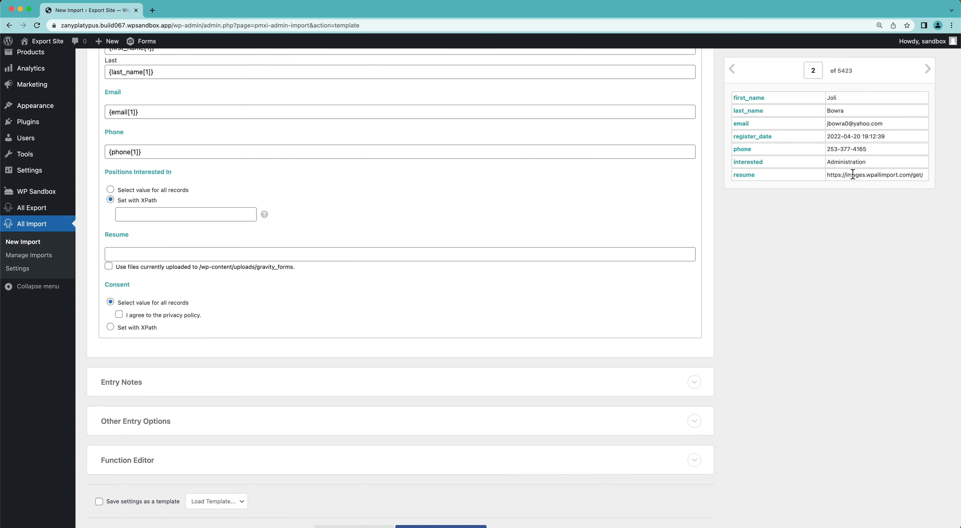
{"action": "left_click", "coordinate": [734, 72]}
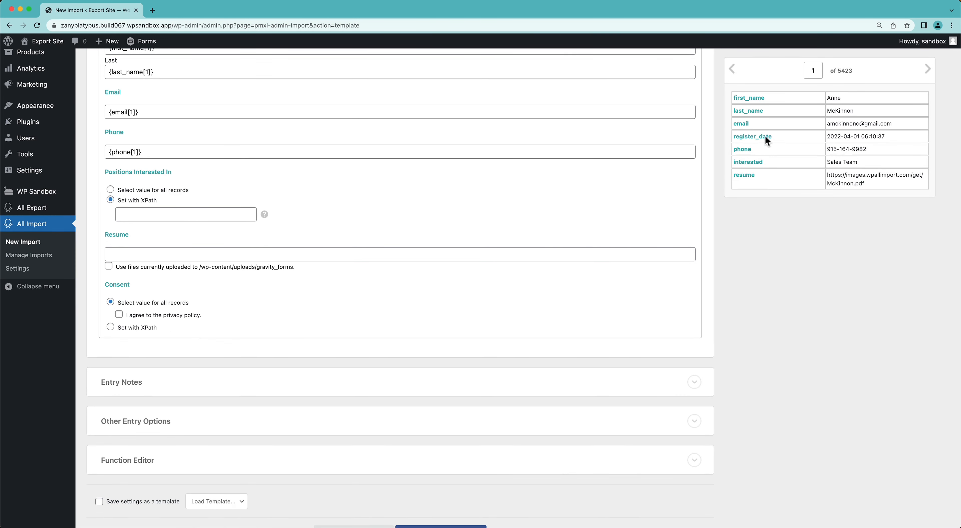
{"action": "left_click", "coordinate": [111, 190]}
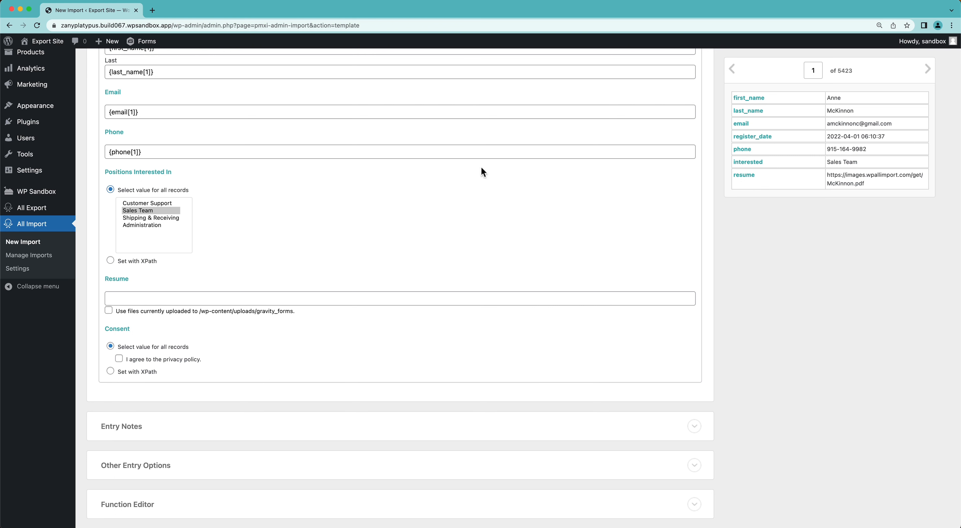
Step: Set Positions Interested In with XPath, using the data file's interested element, {interested[1]}
{"action": "left_click", "coordinate": [111, 261]}
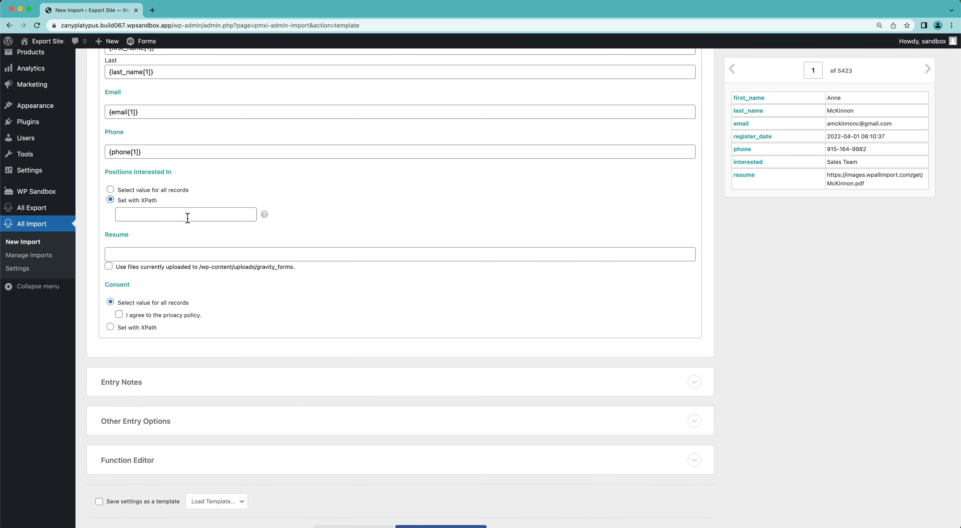
{"action": "left_click_drag", "start_coordinate": [751, 164], "coordinate": [225, 217]}
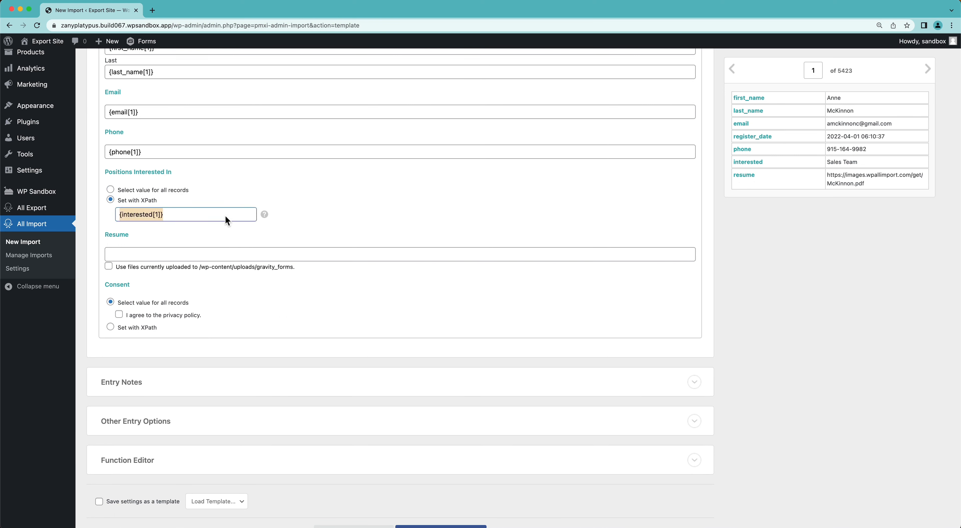
{"action": "left_click", "coordinate": [120, 215]}
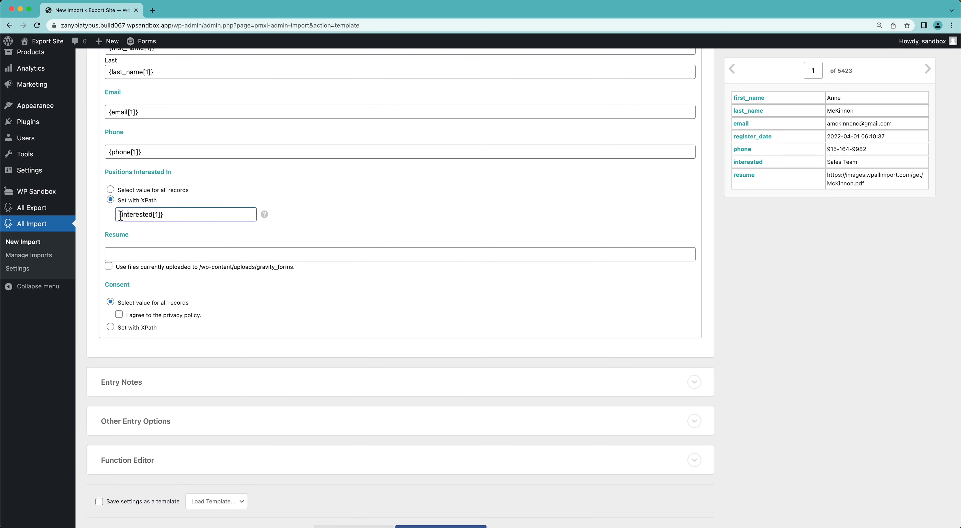
{"action": "left_click_drag", "start_coordinate": [118, 215], "coordinate": [171, 212]}
{"action": "left_click", "coordinate": [173, 216]}
Step: Map {resume[1]} to the Resume field and set Consent to "I agree to the privacy policy." for all records
{"action": "scroll", "coordinate": [230, 211], "scroll_direction": "down", "scroll_amount": 2}
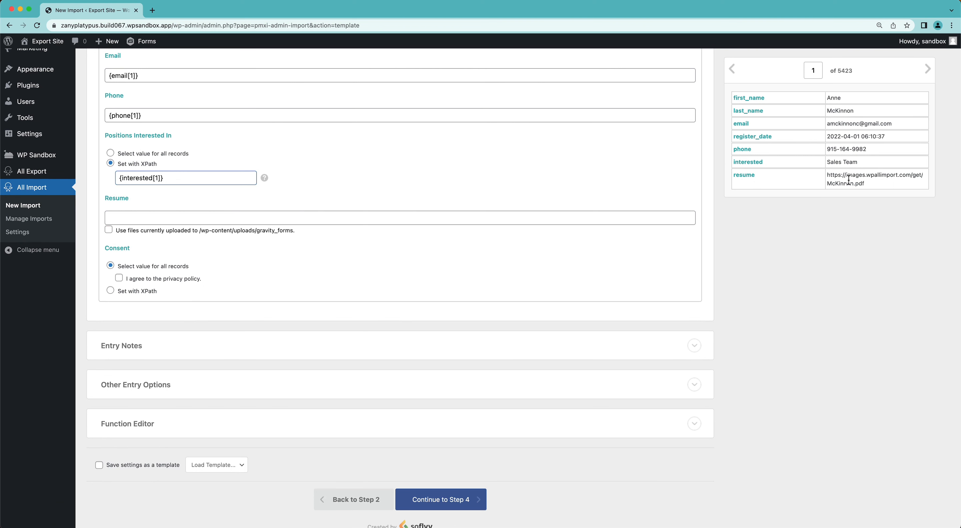
{"action": "left_click_drag", "start_coordinate": [744, 180], "coordinate": [598, 220]}
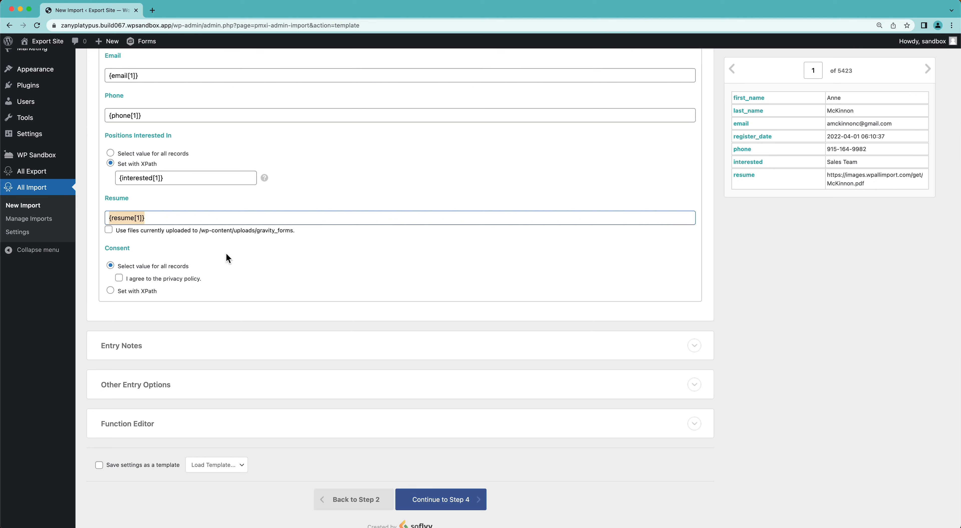
{"action": "scroll", "coordinate": [229, 258], "scroll_direction": "down", "scroll_amount": 2}
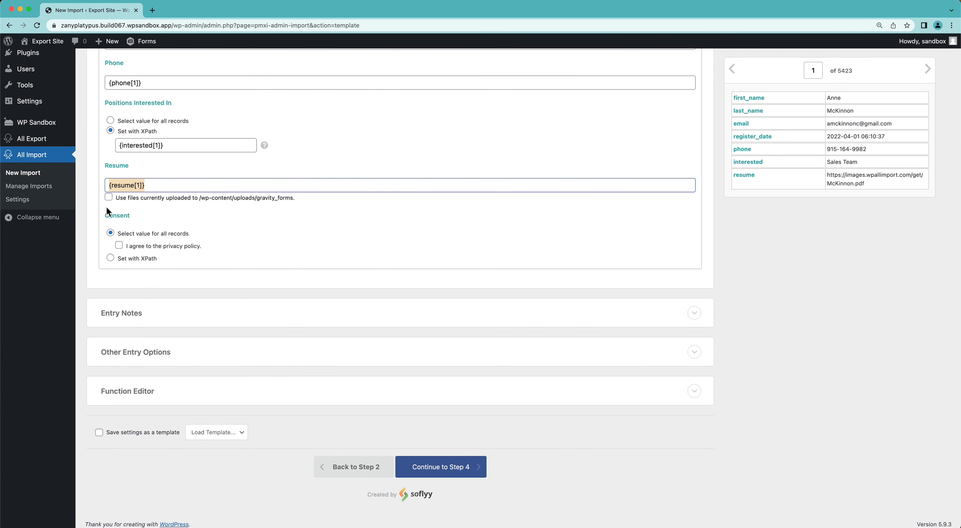
{"action": "left_click", "coordinate": [119, 246]}
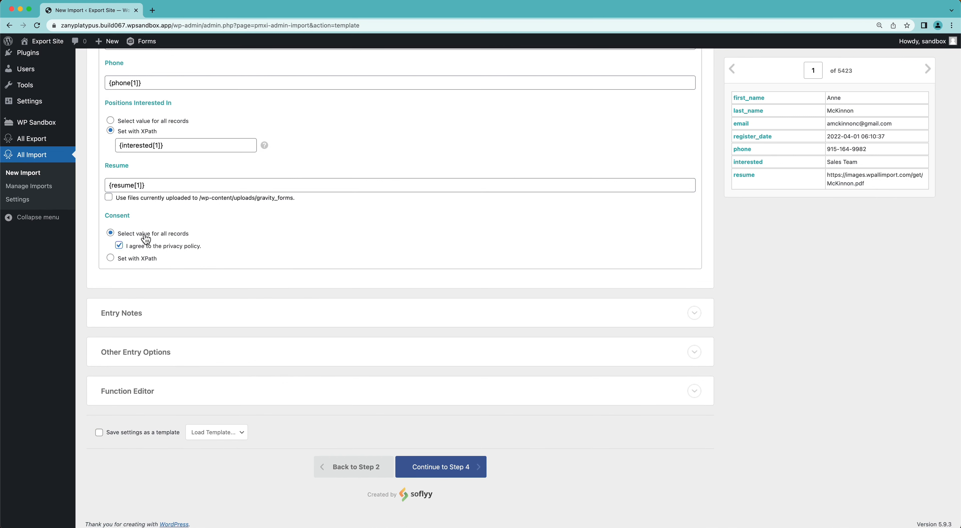
{"action": "left_click", "coordinate": [110, 258]}
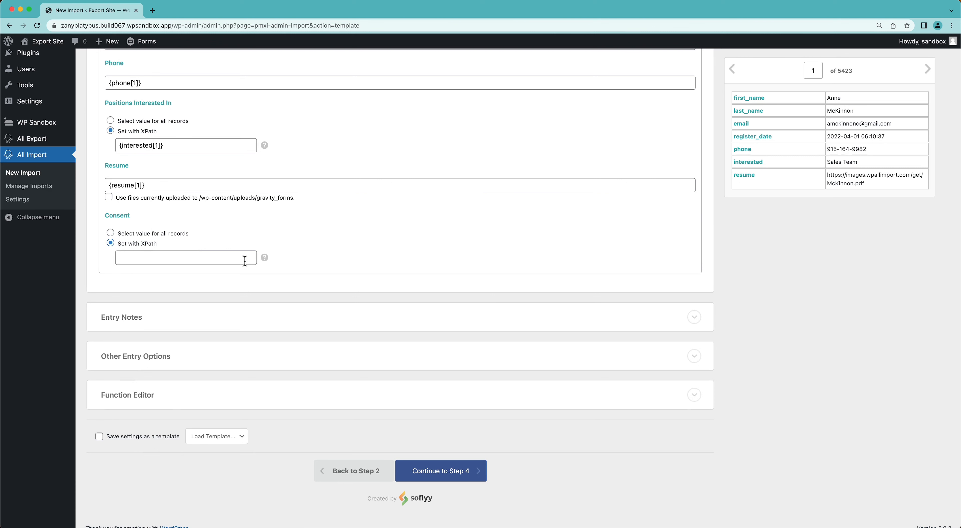
{"action": "left_click", "coordinate": [111, 233]}
{"action": "left_click", "coordinate": [119, 246]}
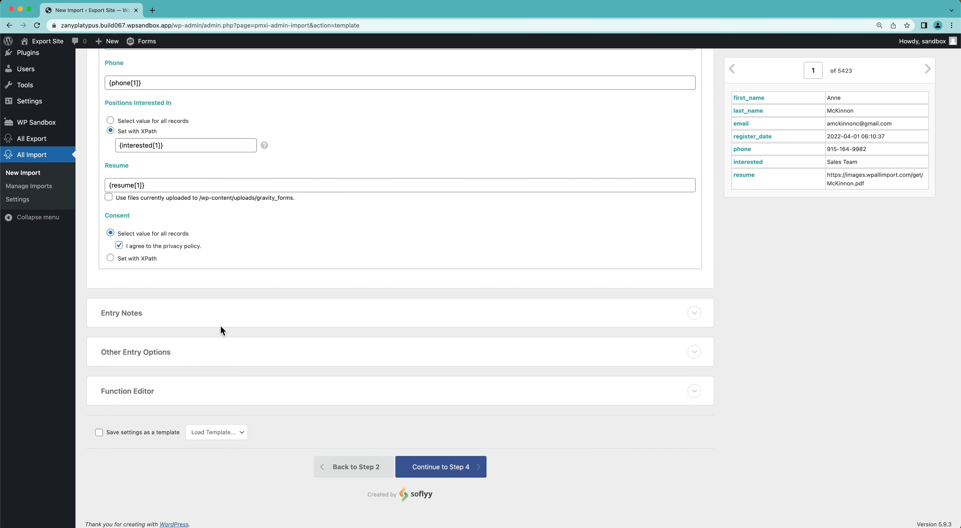
Step: In Other Entry Options, replace the Date created value with {register_date[1]}, and collapse the section
{"action": "scroll", "coordinate": [220, 326], "scroll_direction": "down", "scroll_amount": 1}
{"action": "left_click", "coordinate": [144, 352]}
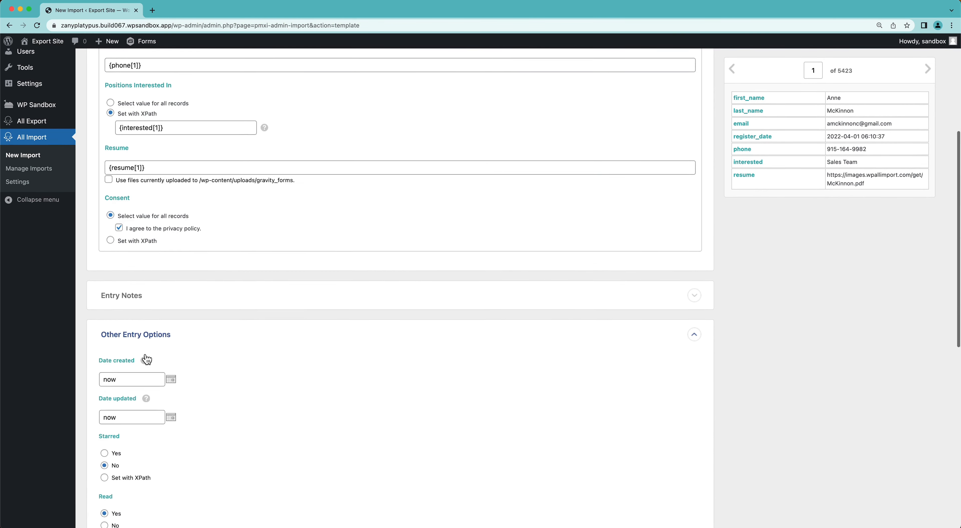
{"action": "scroll", "coordinate": [146, 359], "scroll_direction": "down", "scroll_amount": 5}
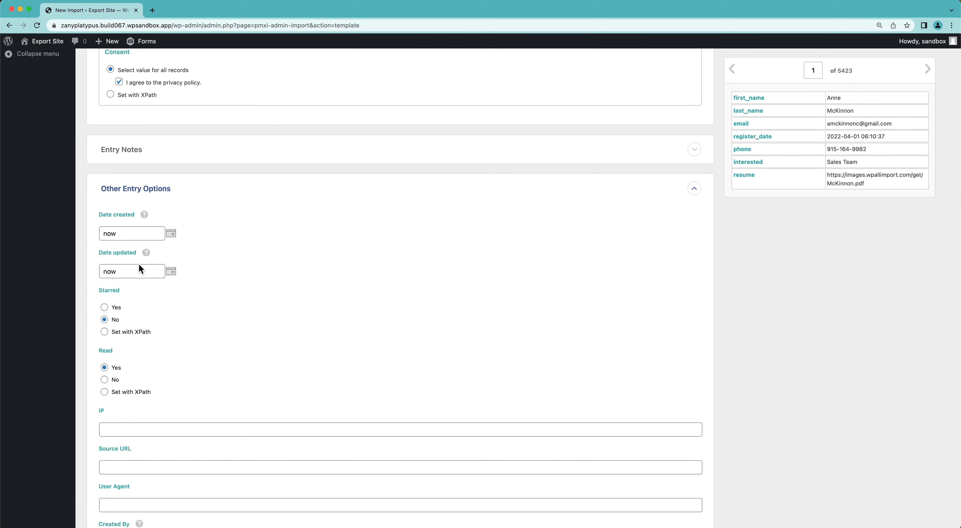
{"action": "left_click", "coordinate": [122, 238]}
{"action": "key", "text": "BackSpace"}
{"action": "key", "text": "BackSpace"}
{"action": "key", "text": "BackSpace"}
{"action": "left_click_drag", "start_coordinate": [757, 140], "coordinate": [129, 229]}
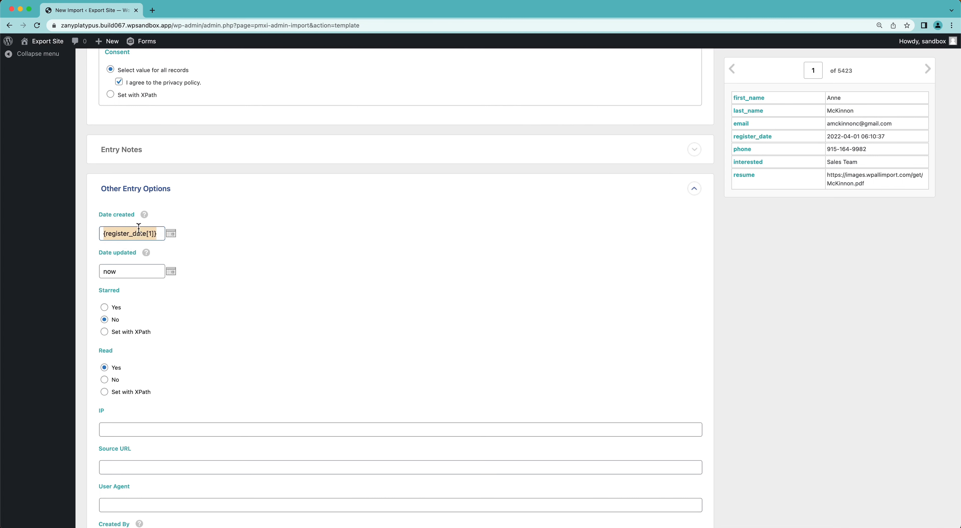
{"action": "left_click", "coordinate": [138, 184]}
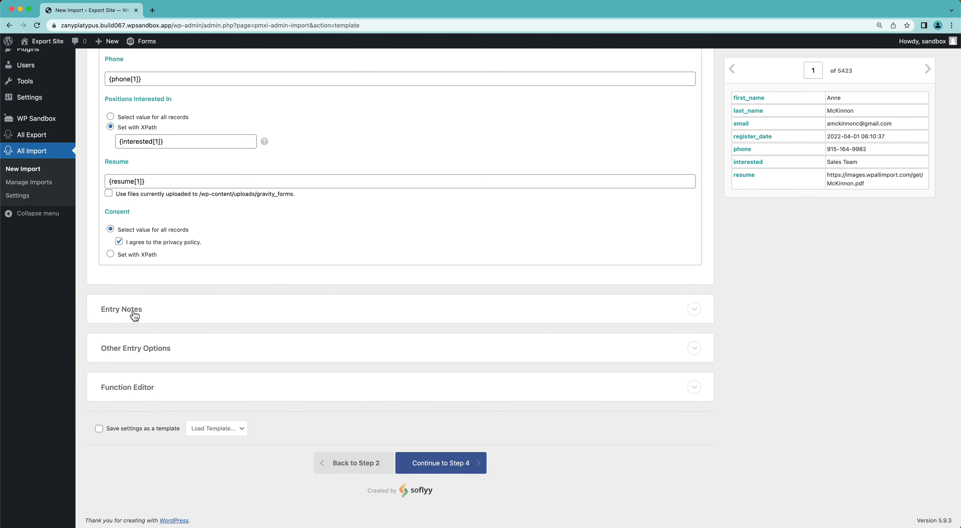
Step: In Entry Notes, set the Note Text to "This was imported with WP All Import."
{"action": "left_click", "coordinate": [135, 315]}
{"action": "scroll", "coordinate": [133, 313], "scroll_direction": "down", "scroll_amount": 6}
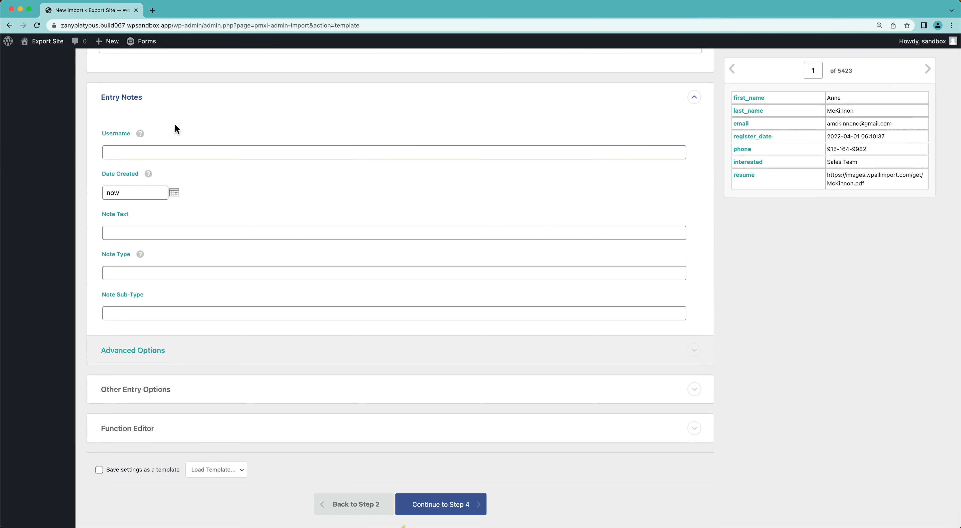
{"action": "left_click", "coordinate": [196, 238]}
{"action": "type", "text": "This was imported with WP All "}
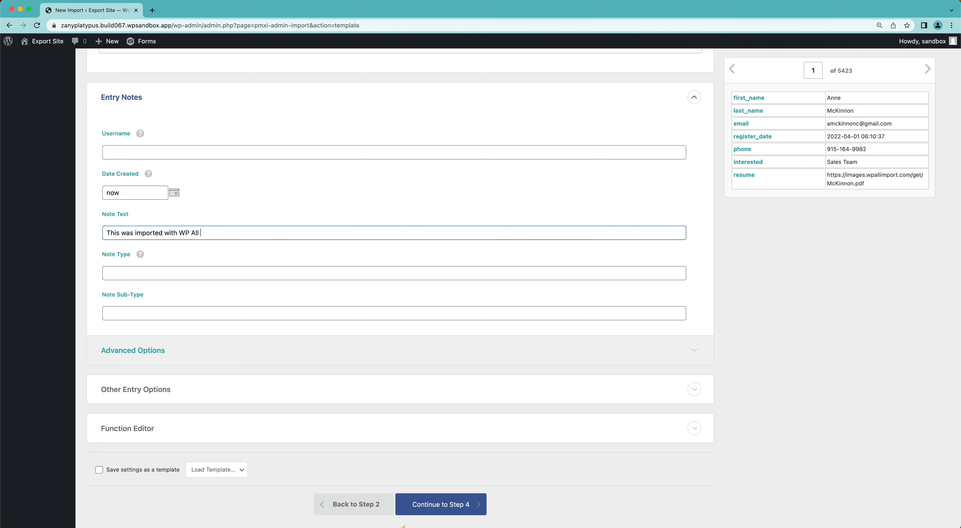
{"action": "type", "text": "Import."}
{"action": "scroll", "coordinate": [272, 298], "scroll_direction": "up", "scroll_amount": 3}
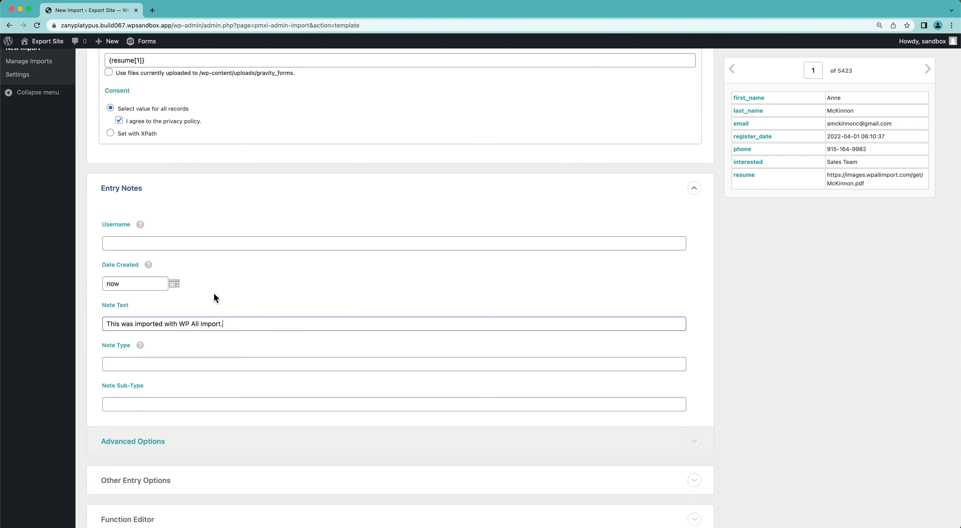
{"action": "scroll", "coordinate": [214, 294], "scroll_direction": "down", "scroll_amount": 4}
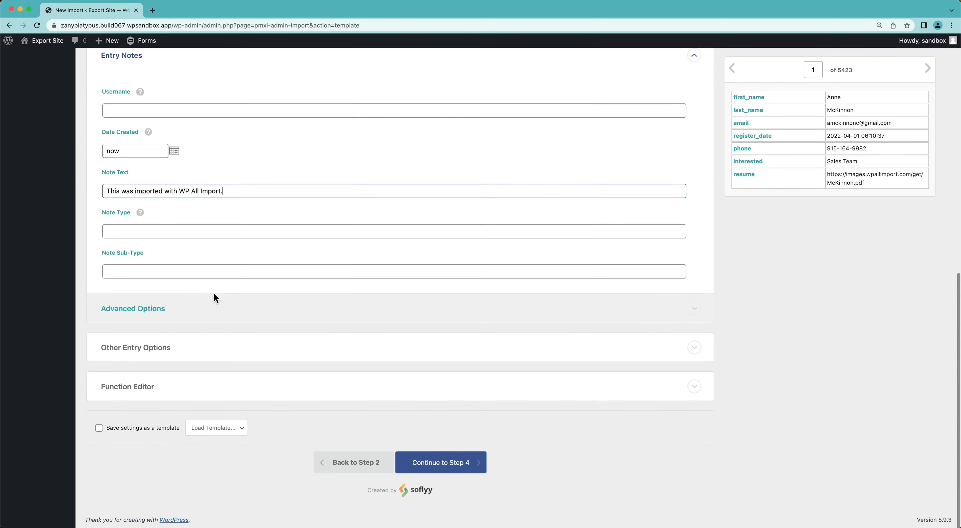
Step: Continue to the import settings, auto-detect the unique identifier, and confirm and run the import
{"action": "left_click", "coordinate": [433, 469]}
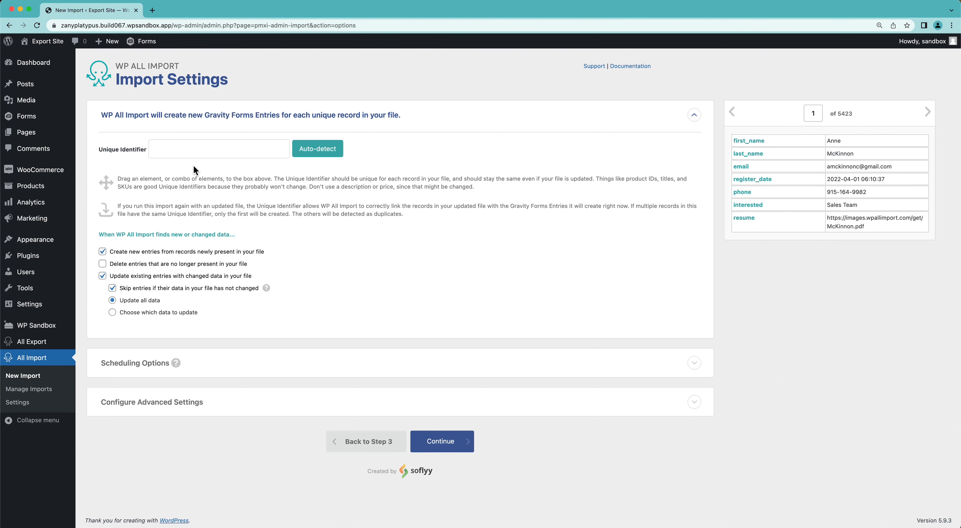
{"action": "left_click", "coordinate": [319, 153]}
{"action": "left_click", "coordinate": [440, 453]}
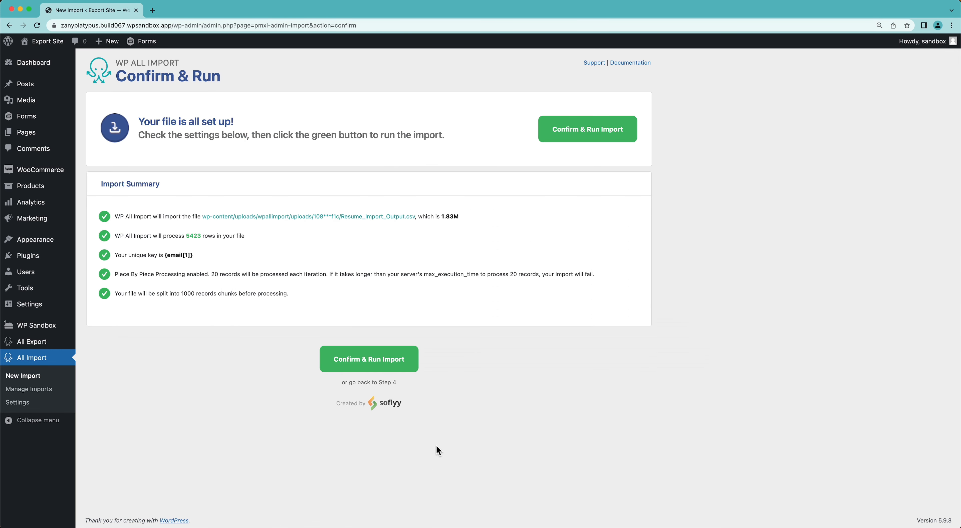
{"action": "left_click", "coordinate": [569, 130]}
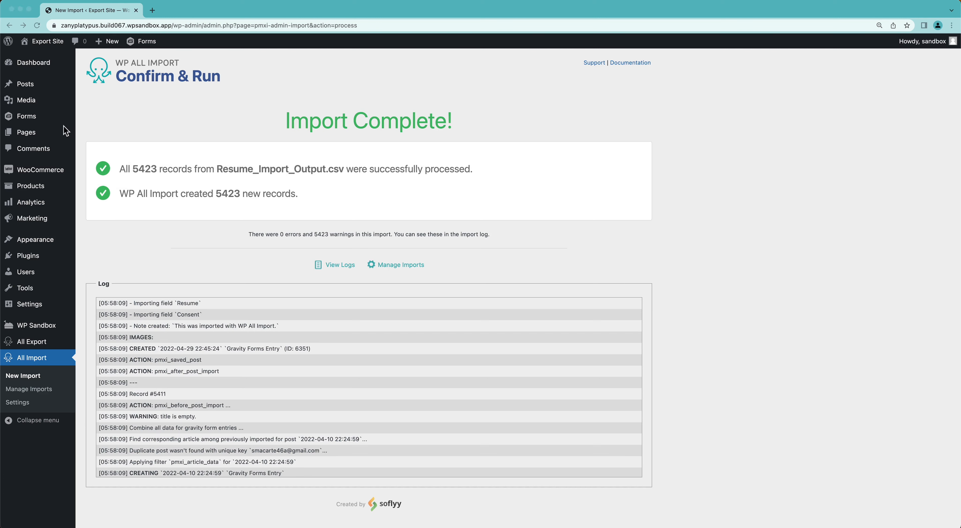
Step: Open the entries of the Job Applications form and review the first entry's fields and notes
{"action": "mouse_move", "coordinate": [34, 128]}
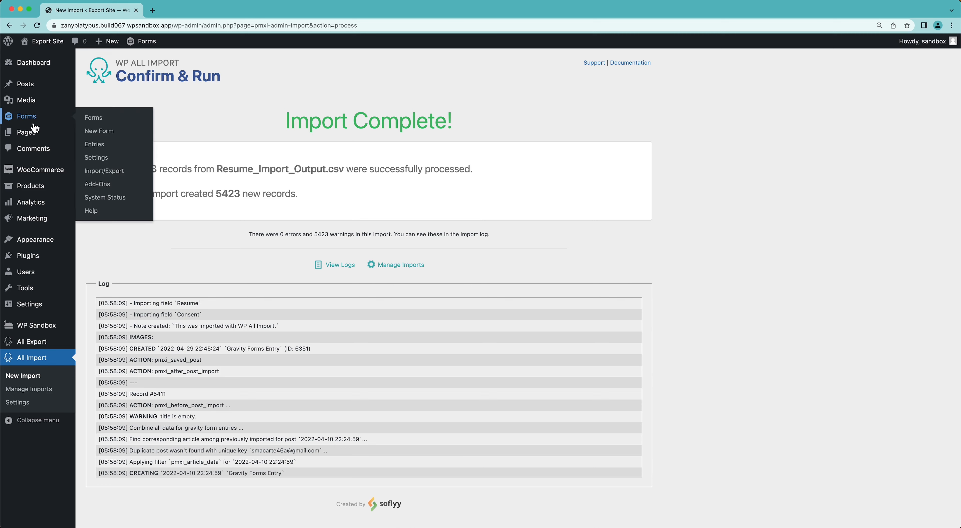
{"action": "left_click", "coordinate": [107, 124]}
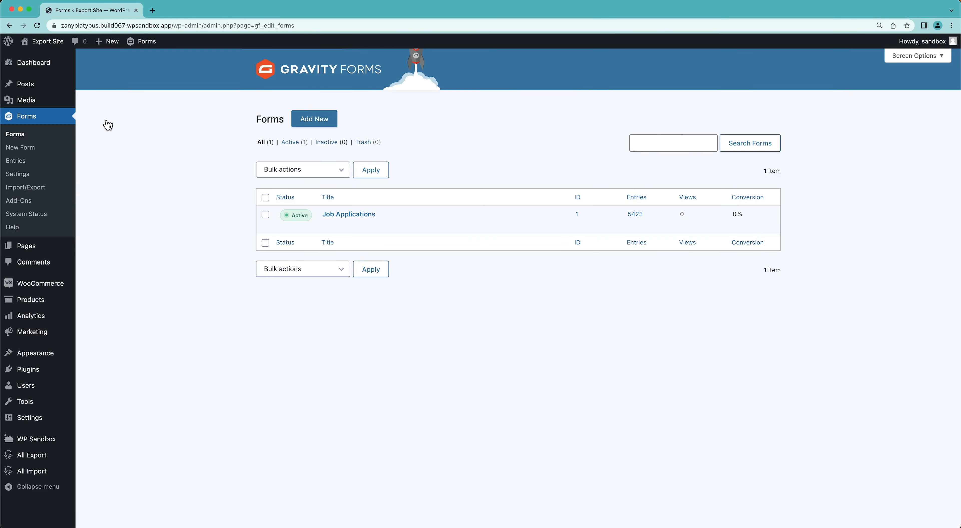
{"action": "left_click", "coordinate": [638, 221]}
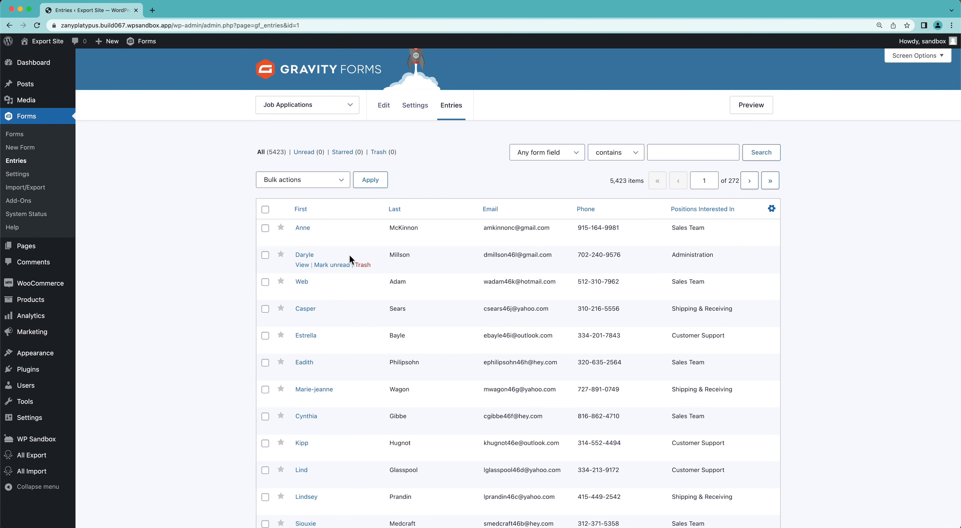
{"action": "left_click", "coordinate": [306, 240]}
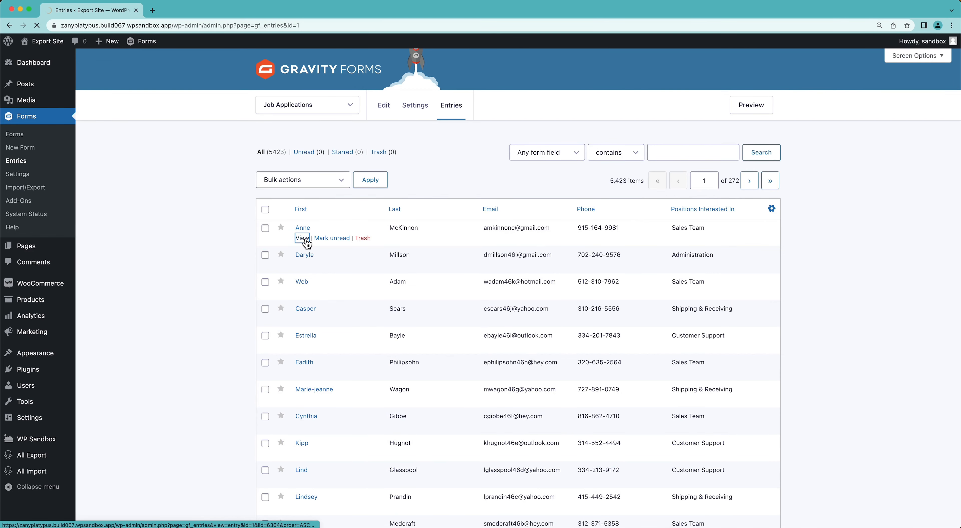
{"action": "scroll", "coordinate": [307, 244], "scroll_direction": "down", "scroll_amount": 5}
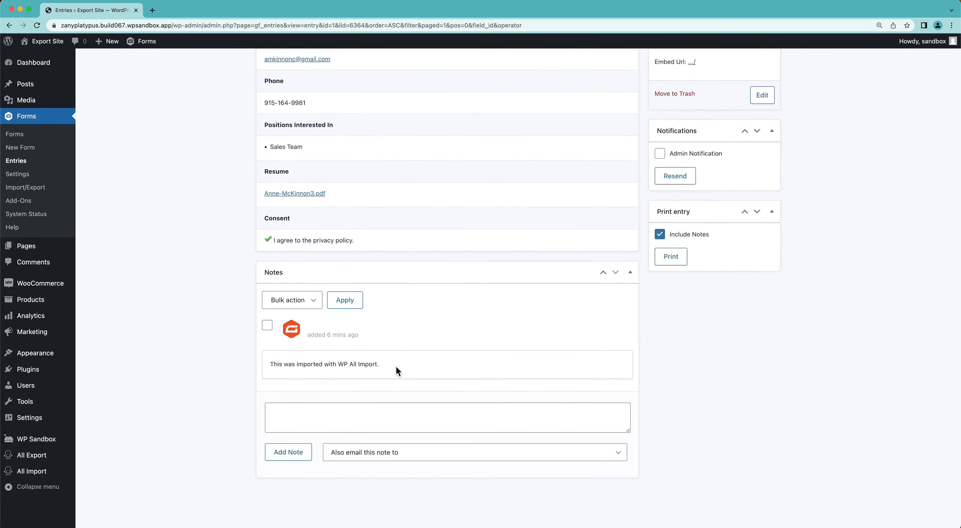
{"action": "scroll", "coordinate": [396, 368], "scroll_direction": "up", "scroll_amount": 5}
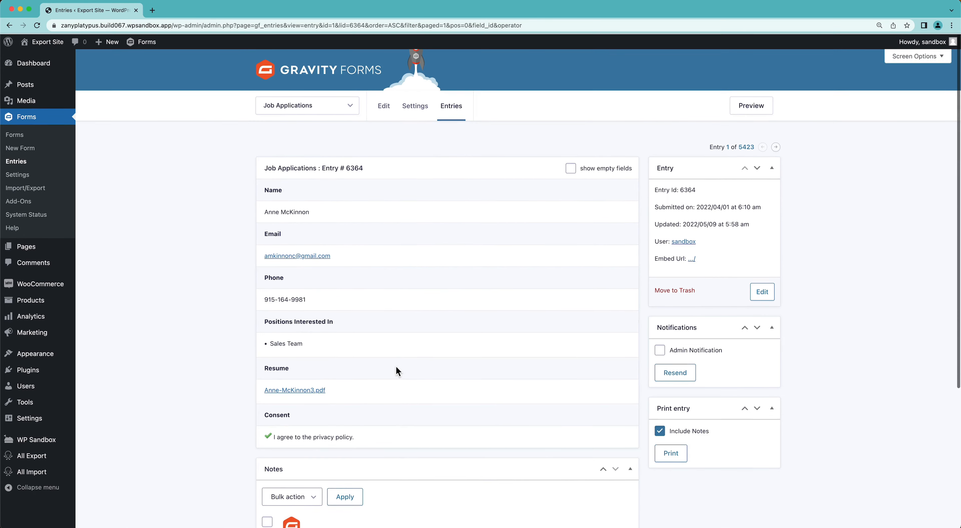
Step: View the resume PDF attached to the first entry, and return to the entry to check its details
{"action": "left_click", "coordinate": [317, 391]}
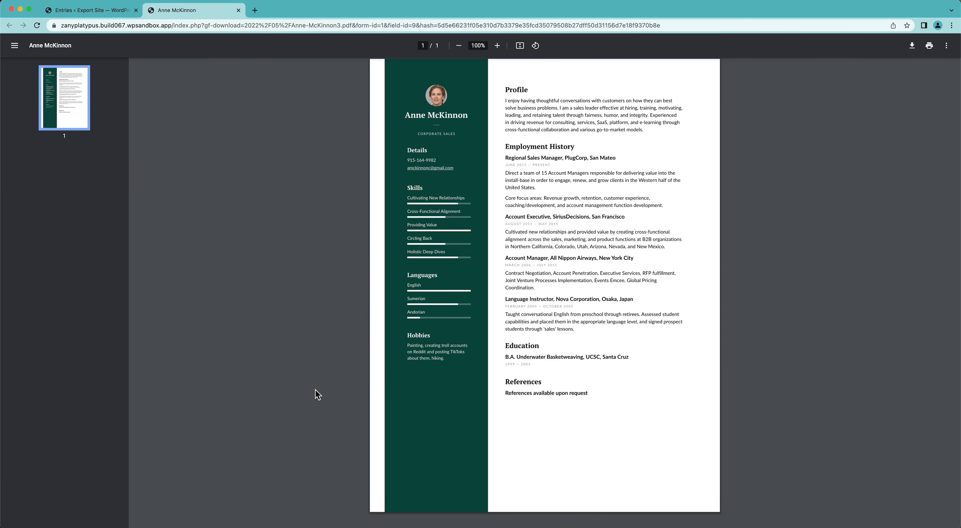
{"action": "left_click", "coordinate": [62, 12]}
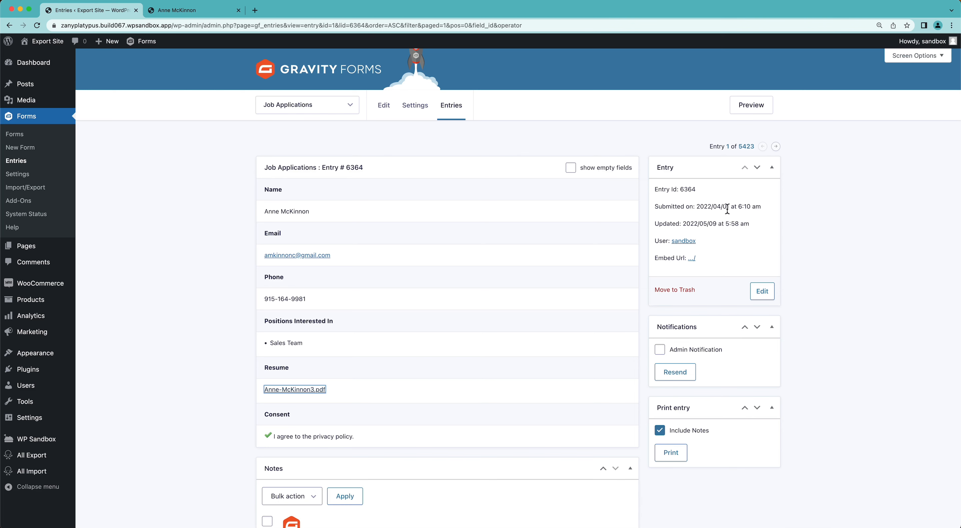
{"action": "scroll", "coordinate": [373, 320], "scroll_direction": "down", "scroll_amount": 5}
{"action": "scroll", "coordinate": [373, 319], "scroll_direction": "up", "scroll_amount": 5}
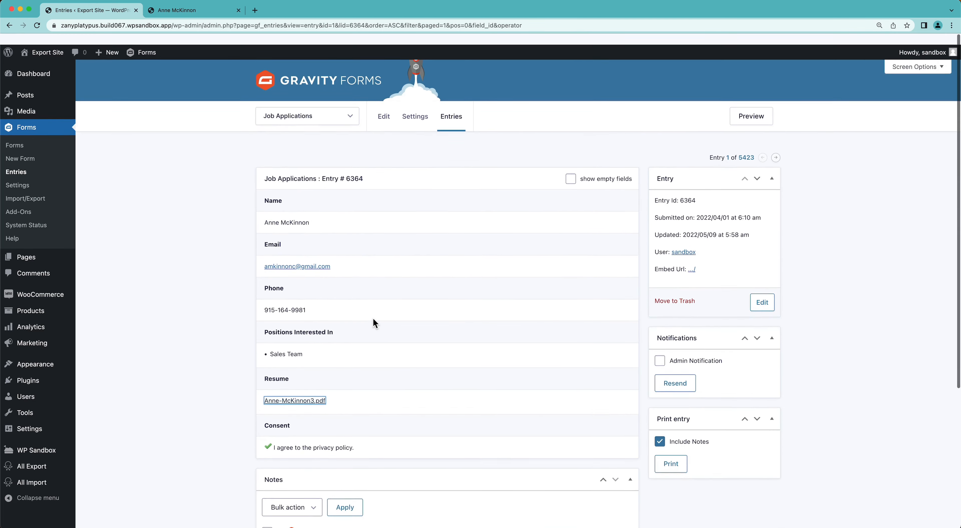
{"action": "left_click", "coordinate": [214, 344]}
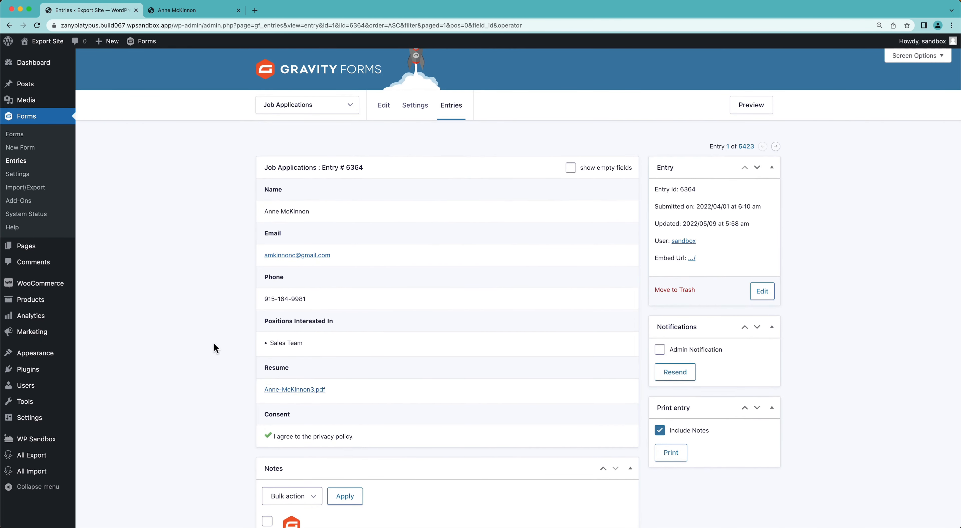